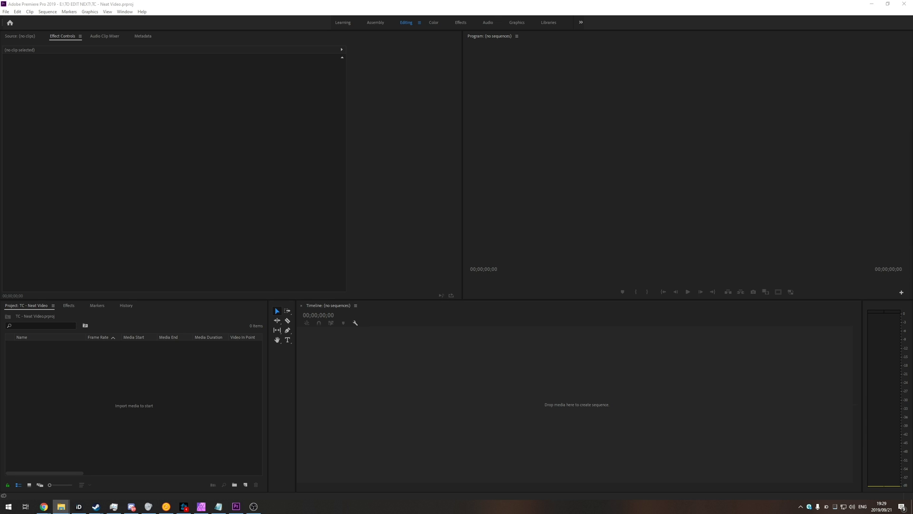
- Import MVI_3837.MOV, build a sequence from it, and play it maximised at Full resolution
{"action": "left_click_drag", "start_coordinate": [746, 276], "coordinate": [193, 370]}
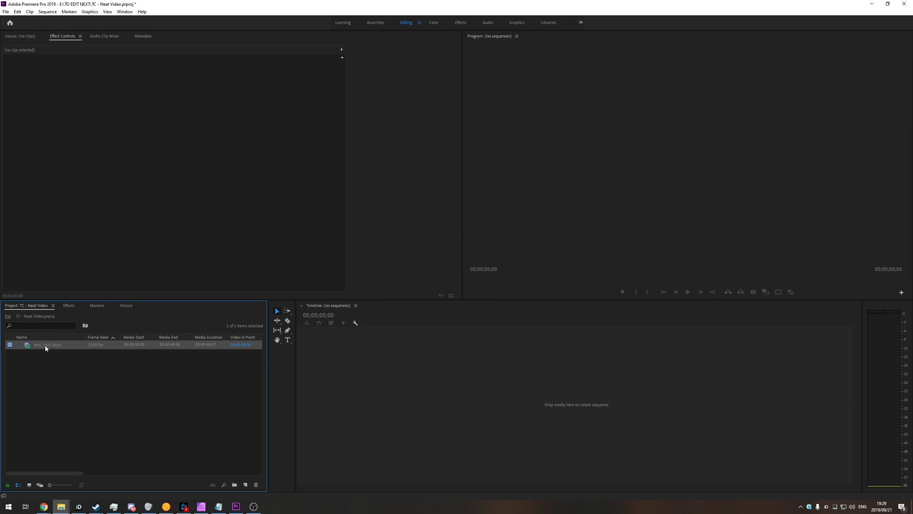
{"action": "left_click_drag", "start_coordinate": [45, 348], "coordinate": [337, 389]}
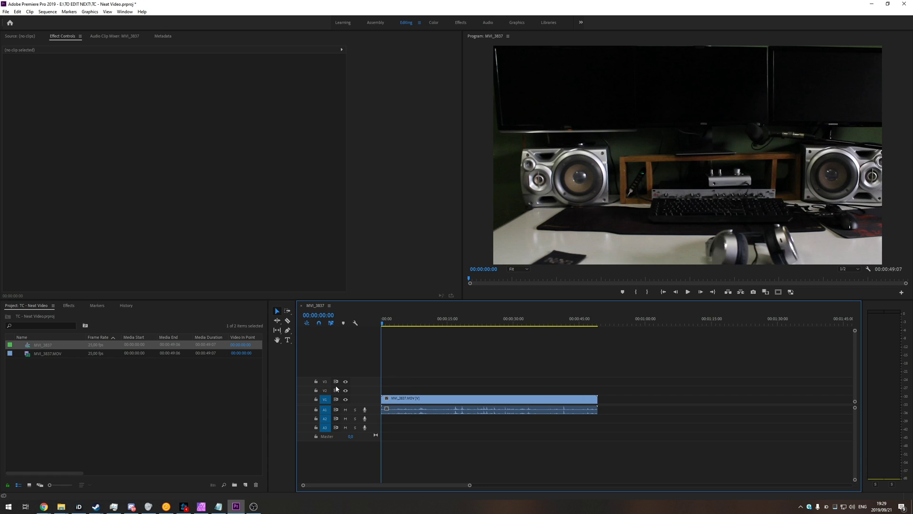
{"action": "key", "text": "grave"}
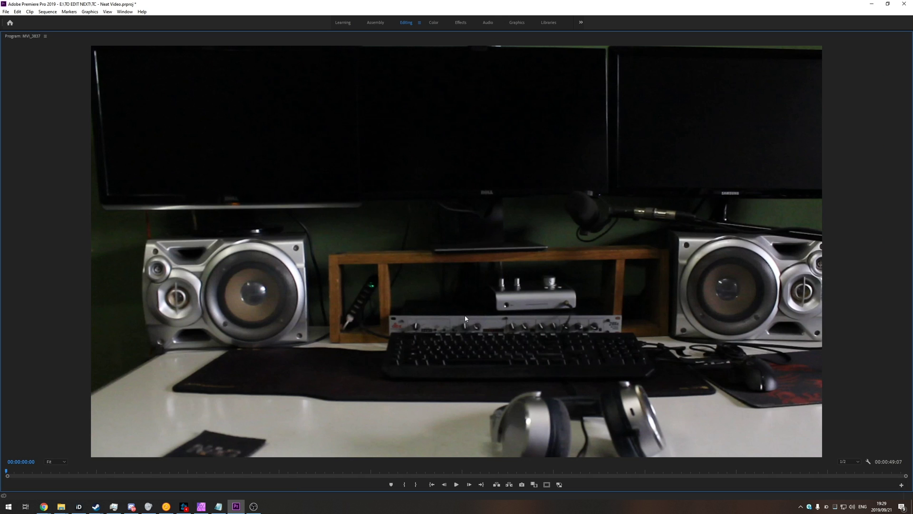
{"action": "key", "text": "space"}
{"action": "key", "text": "space"}
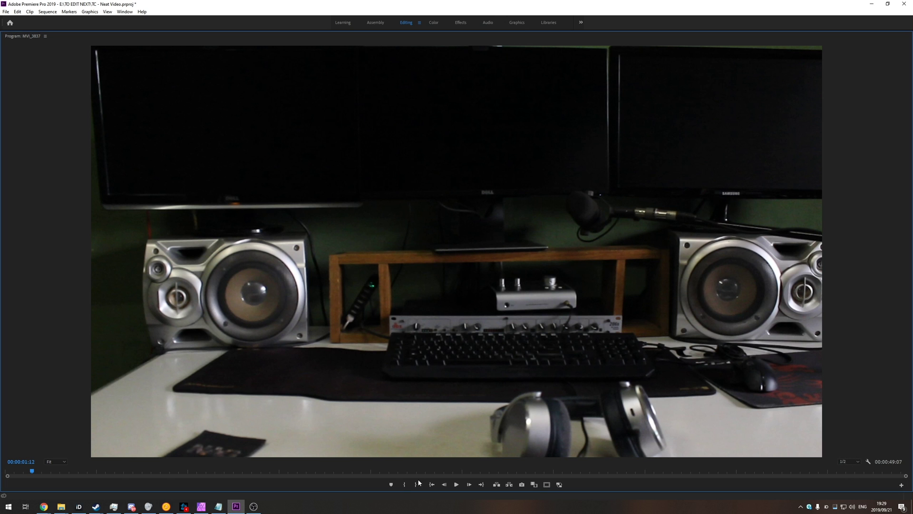
{"action": "left_click", "coordinate": [55, 461]}
{"action": "left_click", "coordinate": [57, 448]}
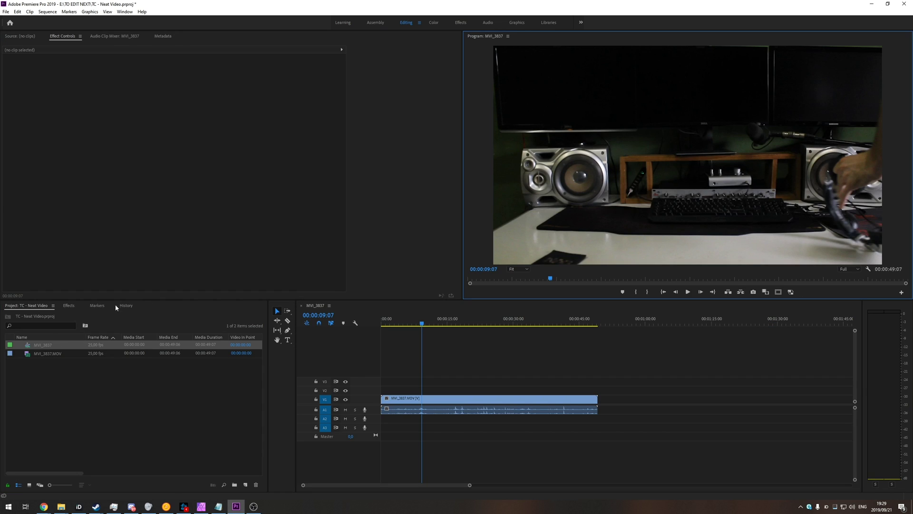
- Apply Neat Video Reduce Noise v4 (found via 'neat vide') to the V1 clip and prepare frames at about 3 seconds
{"action": "left_click", "coordinate": [69, 306]}
{"action": "left_click", "coordinate": [52, 314]}
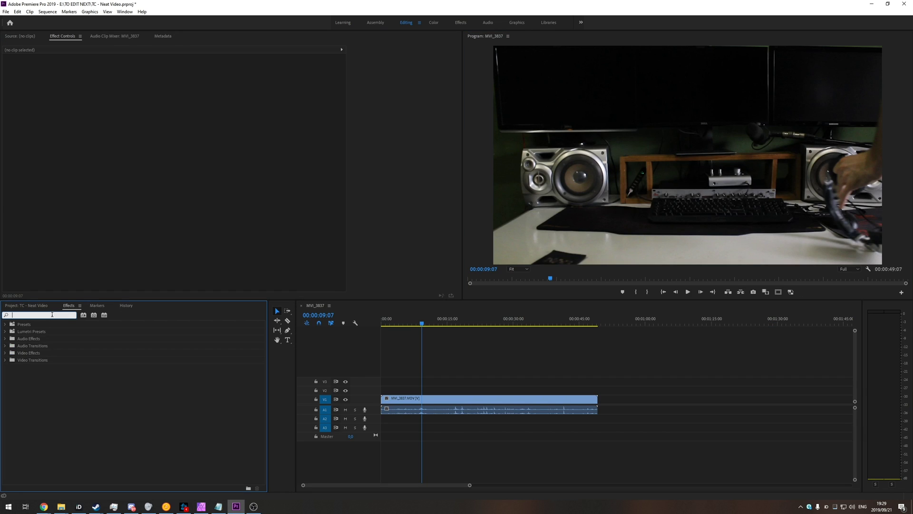
{"action": "type", "text": "neat vide"}
{"action": "left_click_drag", "start_coordinate": [38, 370], "coordinate": [449, 403]}
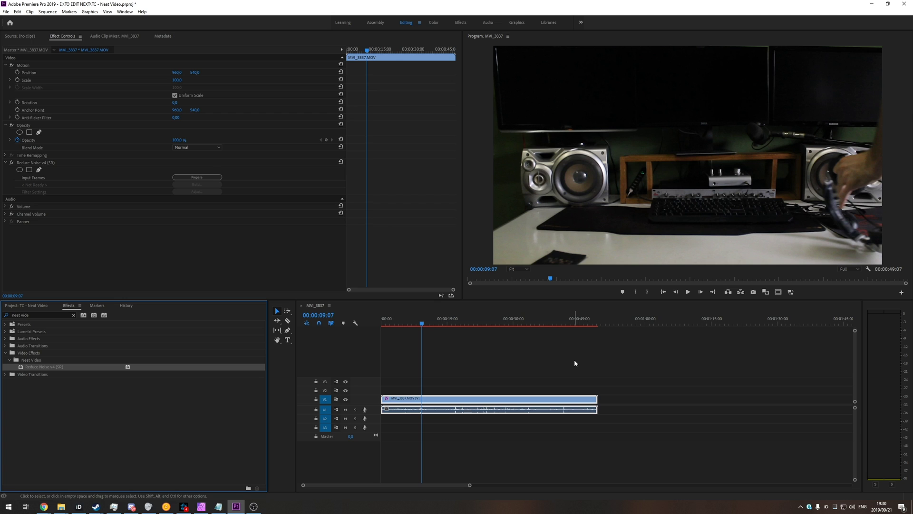
{"action": "mouse_move", "coordinate": [416, 327]}
{"action": "left_mouse_down"}
{"action": "mouse_move", "coordinate": [383, 325]}
{"action": "mouse_move", "coordinate": [398, 325]}
{"action": "left_mouse_up"}
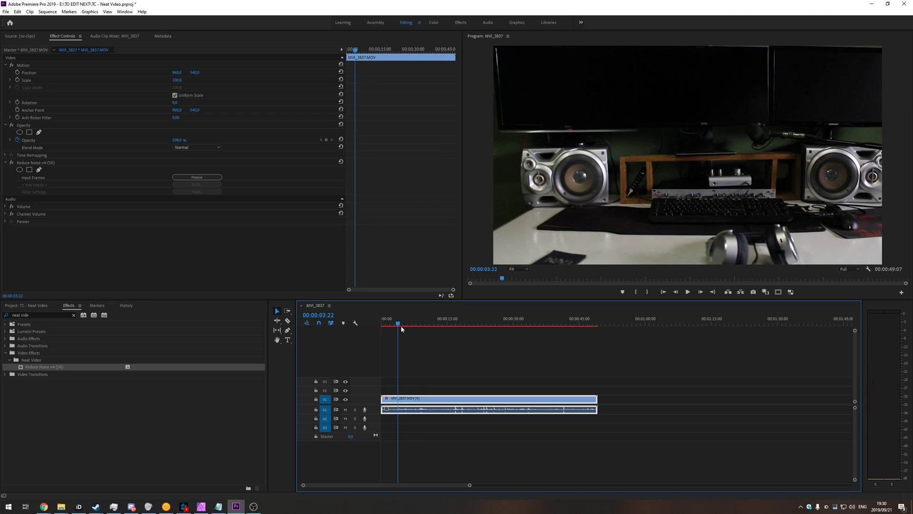
{"action": "left_click", "coordinate": [202, 179]}
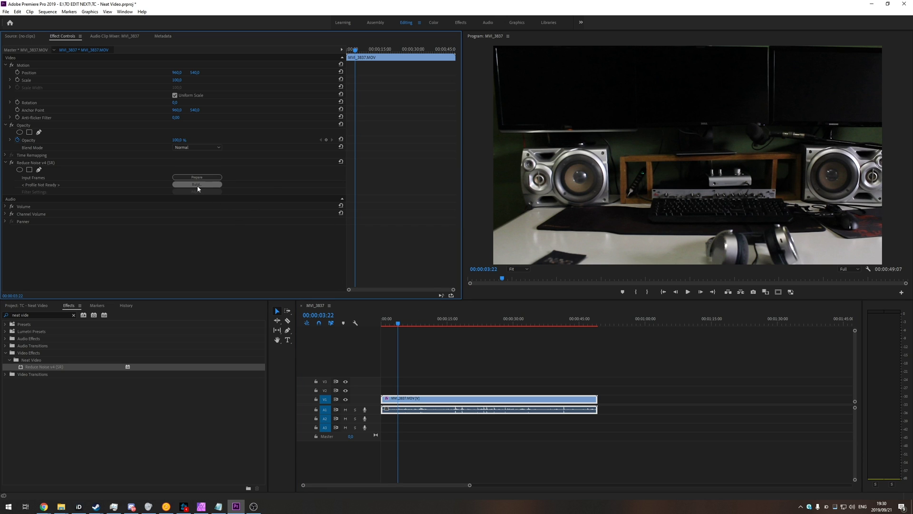
- Sample a uniform dark area of the left monitor and auto-profile the noise (level 1.2, 63% quality)
{"action": "left_click", "coordinate": [197, 185]}
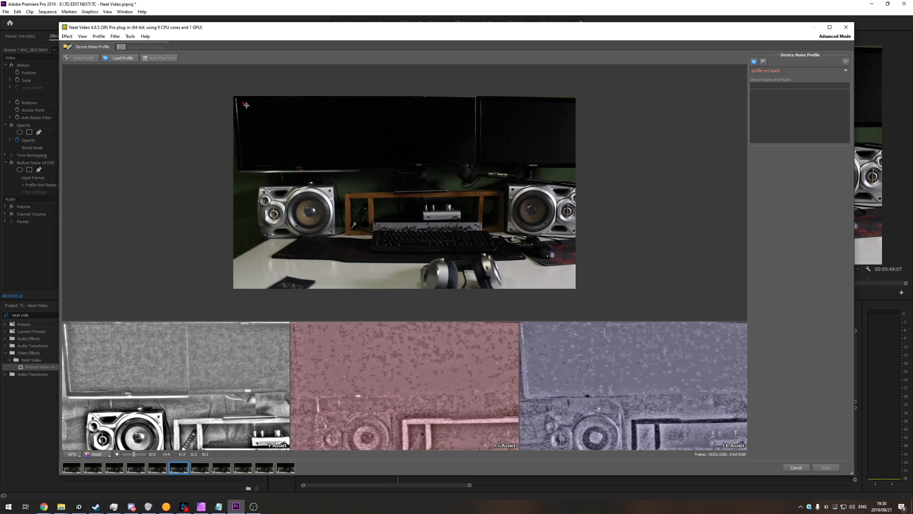
{"action": "left_click_drag", "start_coordinate": [244, 105], "coordinate": [329, 129]}
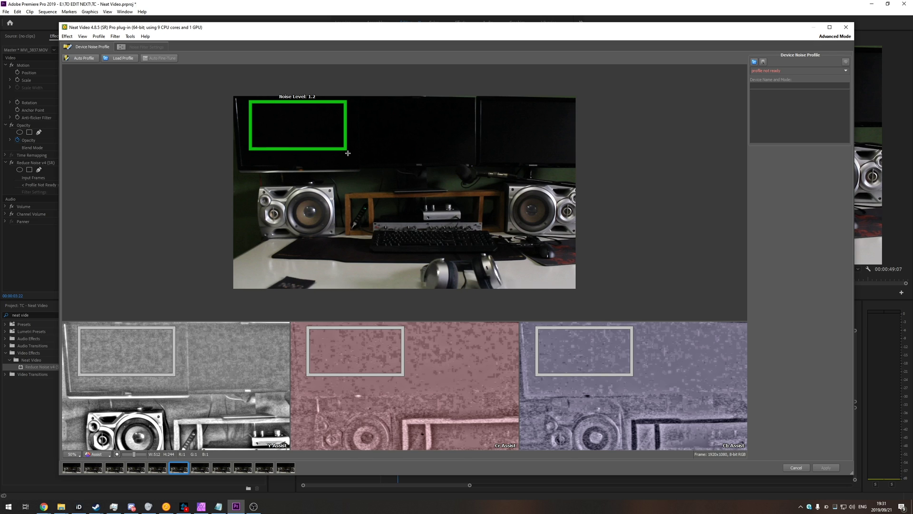
{"action": "left_click_drag", "start_coordinate": [346, 148], "coordinate": [331, 161]}
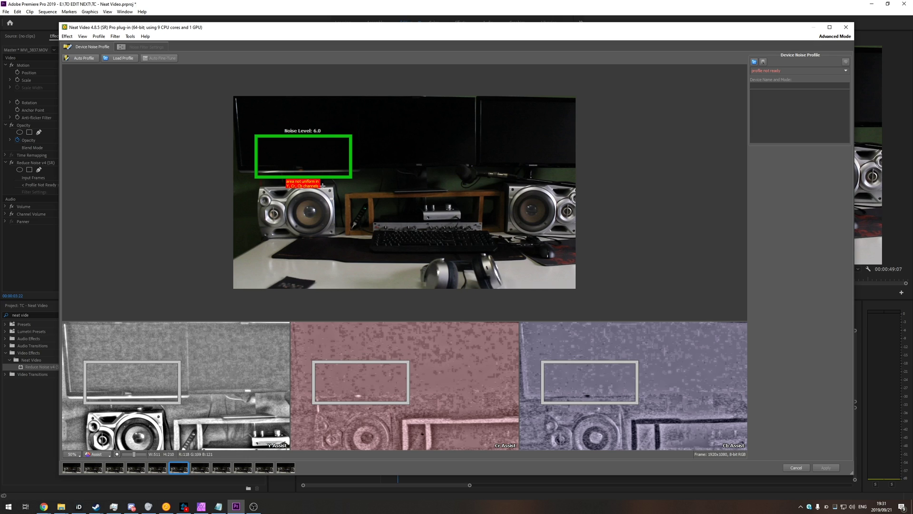
{"action": "left_click_drag", "start_coordinate": [313, 166], "coordinate": [309, 134]}
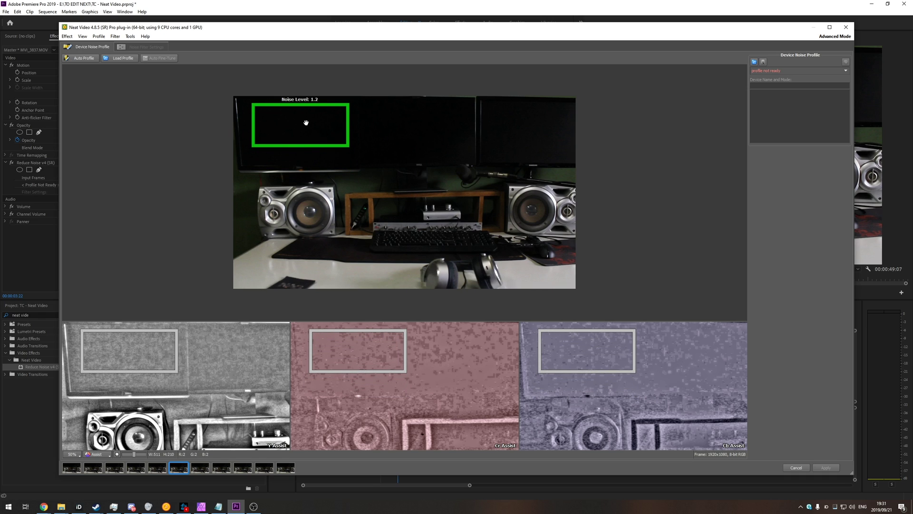
{"action": "left_click_drag", "start_coordinate": [292, 146], "coordinate": [294, 149]}
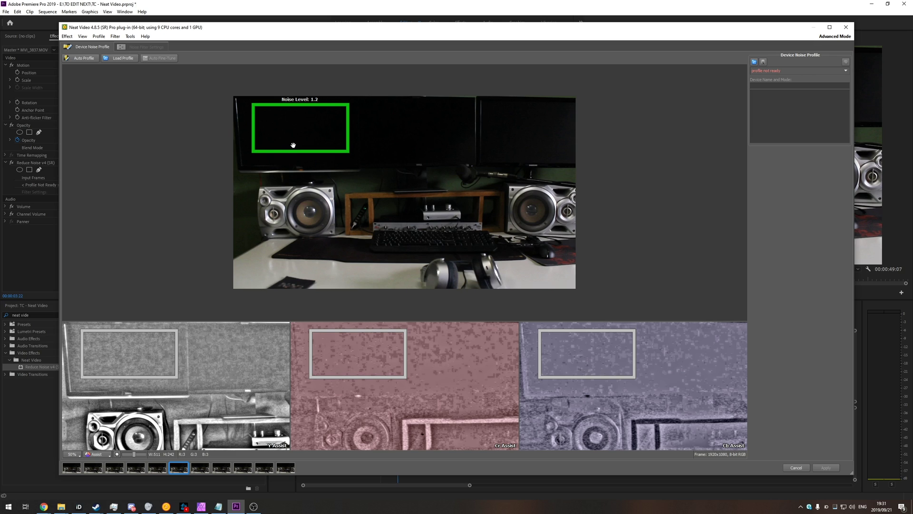
{"action": "left_click", "coordinate": [87, 62]}
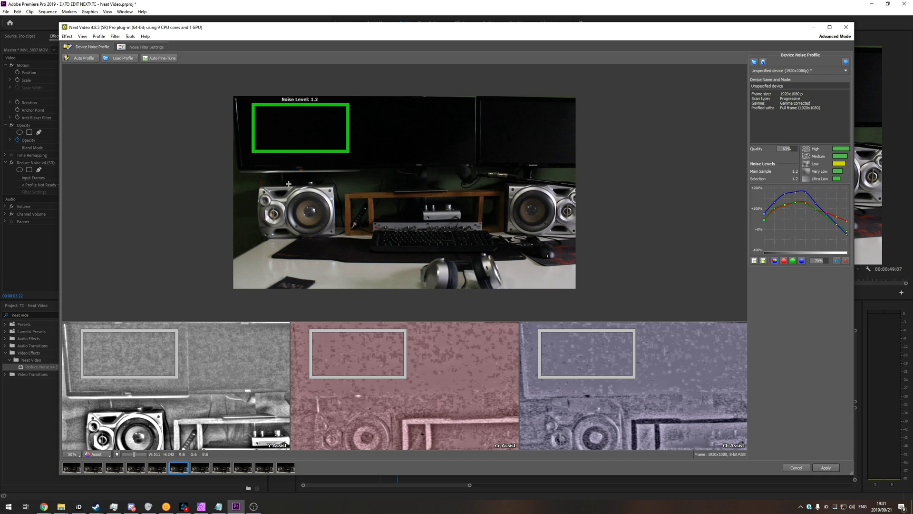
- In Noise Filter Settings, zoom in and compare filtered vs original over the centre and audio interface
{"action": "left_click", "coordinate": [152, 50]}
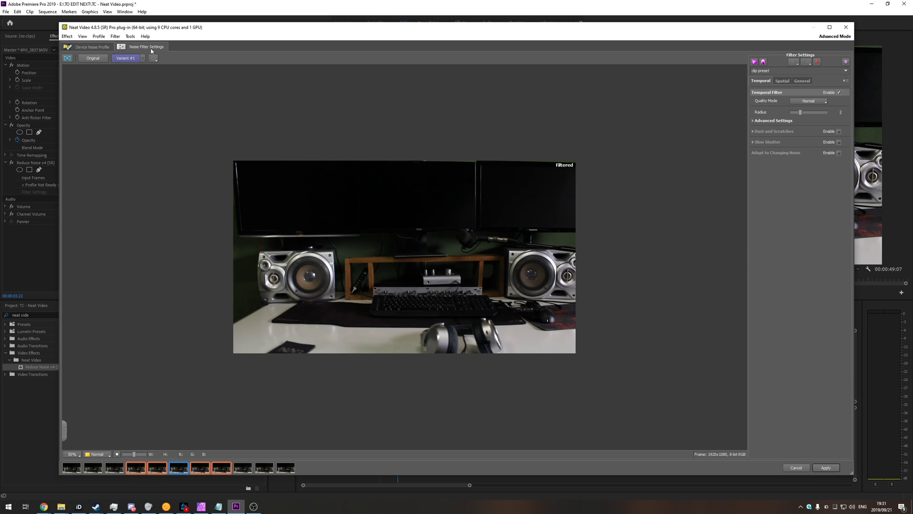
{"action": "scroll", "coordinate": [305, 256], "scroll_direction": "up", "scroll_amount": 2}
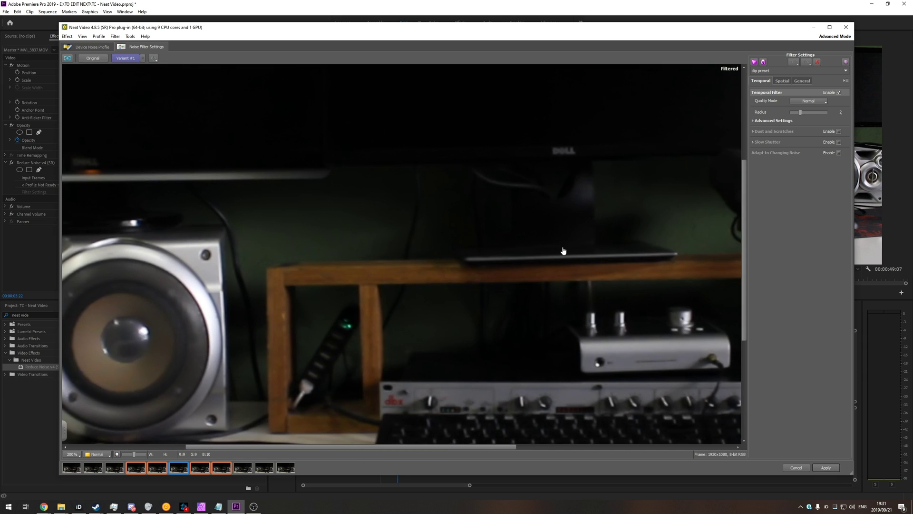
{"action": "left_click_drag", "start_coordinate": [687, 163], "coordinate": [120, 420]}
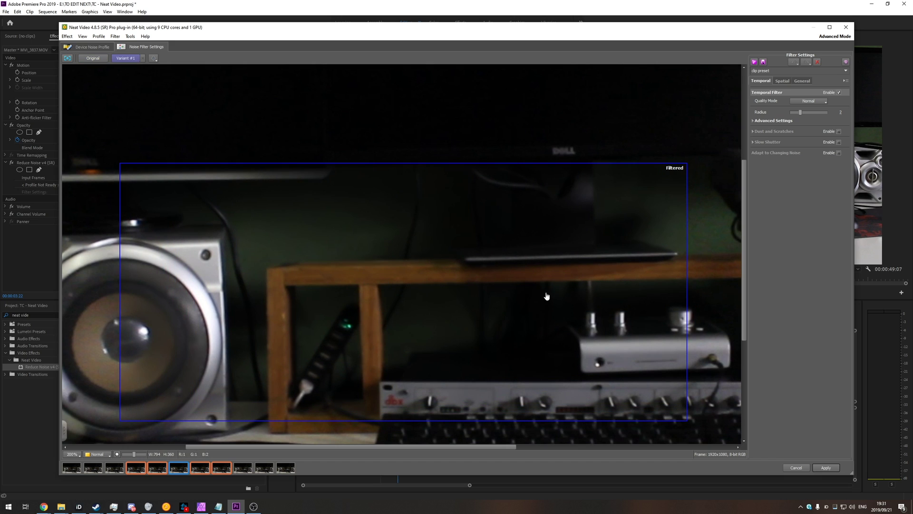
{"action": "left_click_drag", "start_coordinate": [706, 172], "coordinate": [366, 335]}
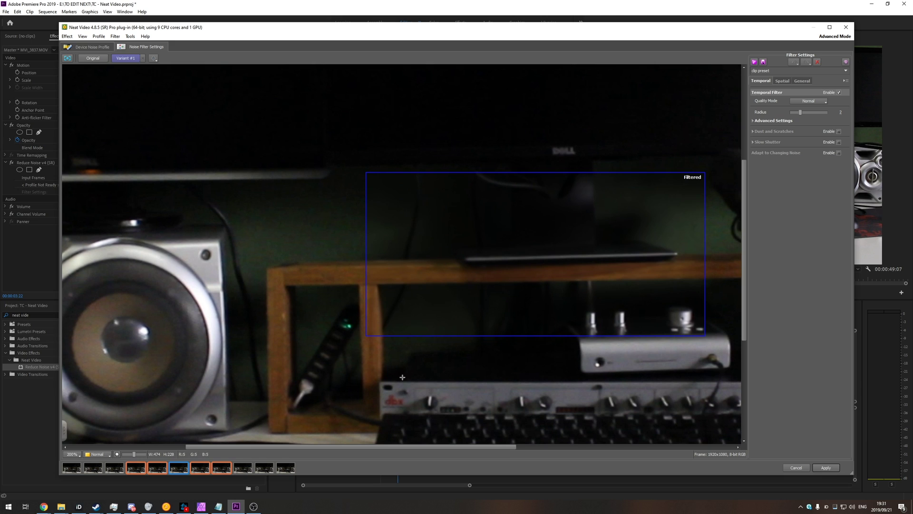
{"action": "left_click_drag", "start_coordinate": [598, 331], "coordinate": [715, 388]}
{"action": "left_click", "coordinate": [514, 363]}
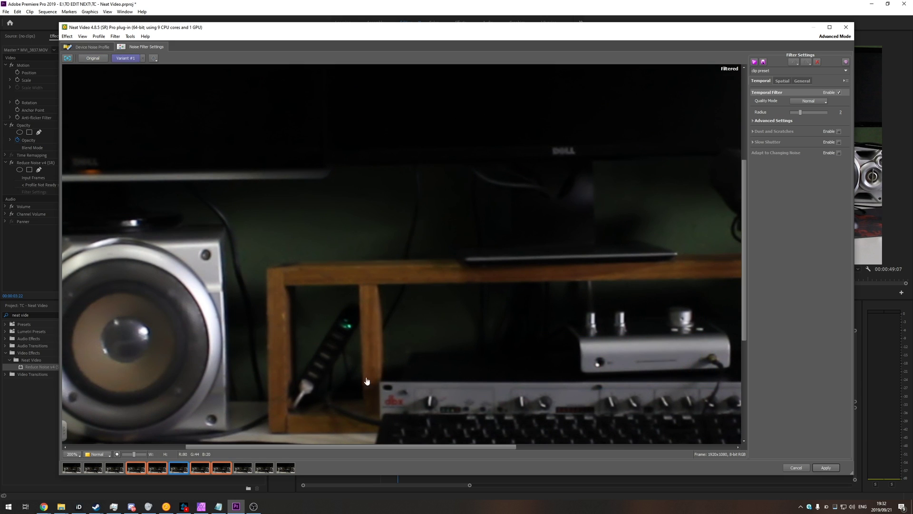
- Compare filtered vs original over the dbx rack unit, wooden shelf, monitor base and wall
{"action": "left_click_drag", "start_coordinate": [353, 374], "coordinate": [430, 424]}
{"action": "left_click", "coordinate": [430, 424]}
{"action": "left_click_drag", "start_coordinate": [372, 381], "coordinate": [533, 434]}
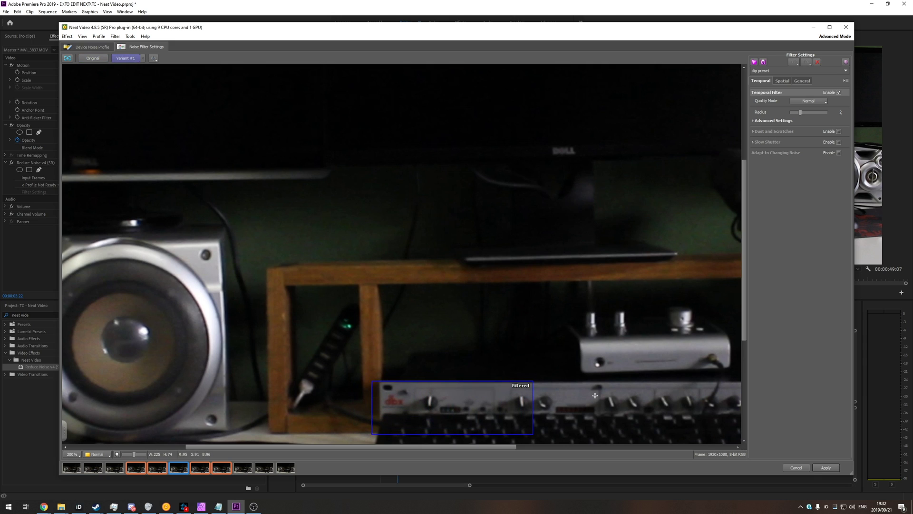
{"action": "left_click", "coordinate": [356, 332]}
{"action": "left_click_drag", "start_coordinate": [194, 268], "coordinate": [412, 416]}
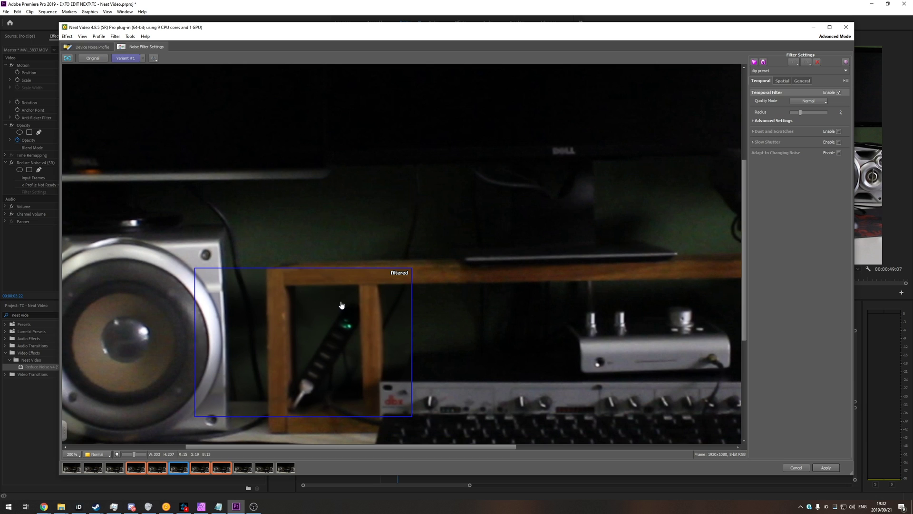
{"action": "left_click", "coordinate": [436, 308]}
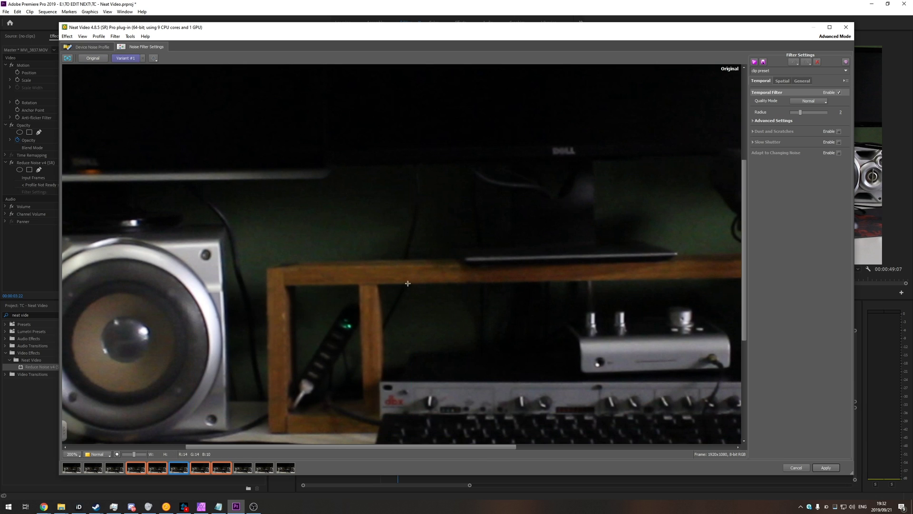
{"action": "left_click_drag", "start_coordinate": [483, 126], "coordinate": [694, 224]}
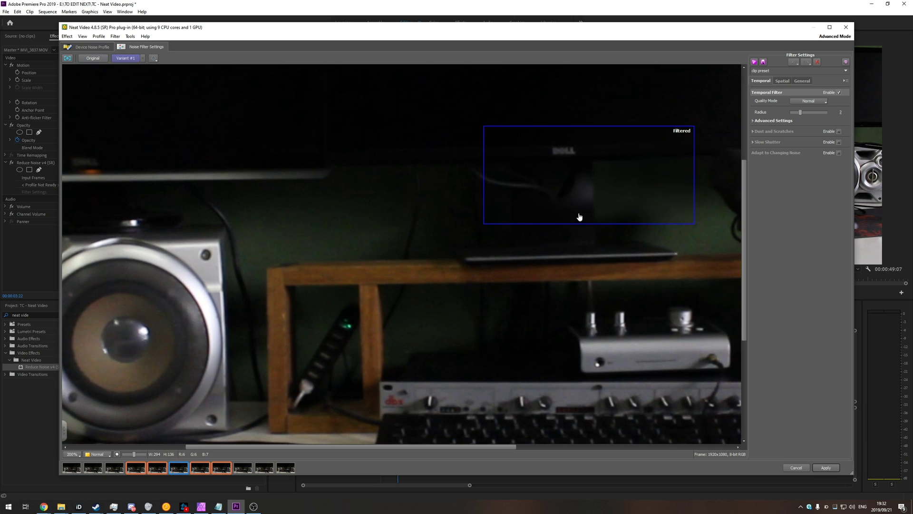
{"action": "left_click_drag", "start_coordinate": [223, 151], "coordinate": [544, 309]}
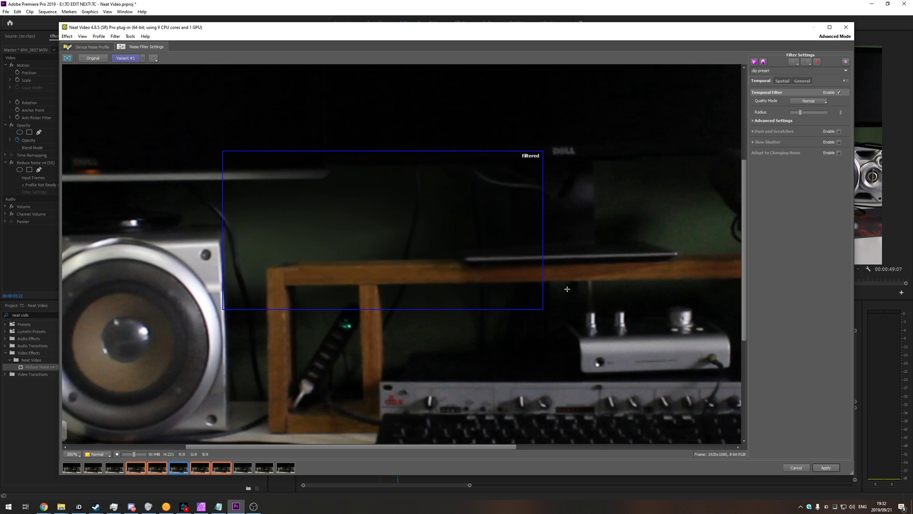
{"action": "scroll", "coordinate": [567, 289], "scroll_direction": "down", "scroll_amount": 3}
{"action": "scroll", "coordinate": [331, 179], "scroll_direction": "up", "scroll_amount": 1}
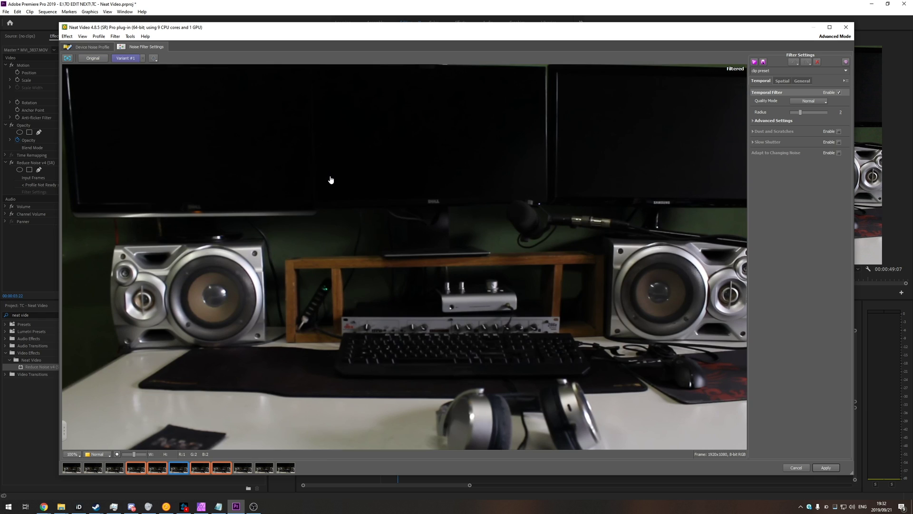
{"action": "scroll", "coordinate": [331, 180], "scroll_direction": "down", "scroll_amount": 1}
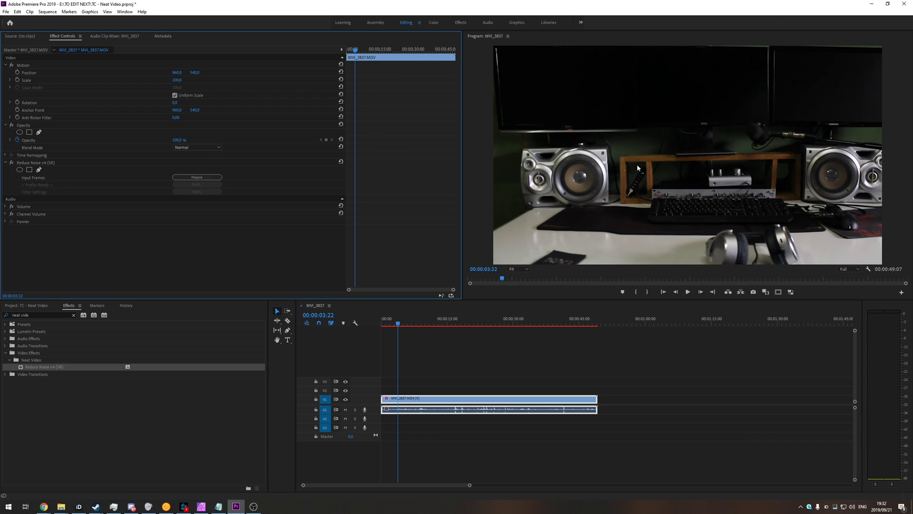
- Add a Global FX Mute button to the maximised Program monitor and mute all effects
{"action": "key", "text": "grave"}
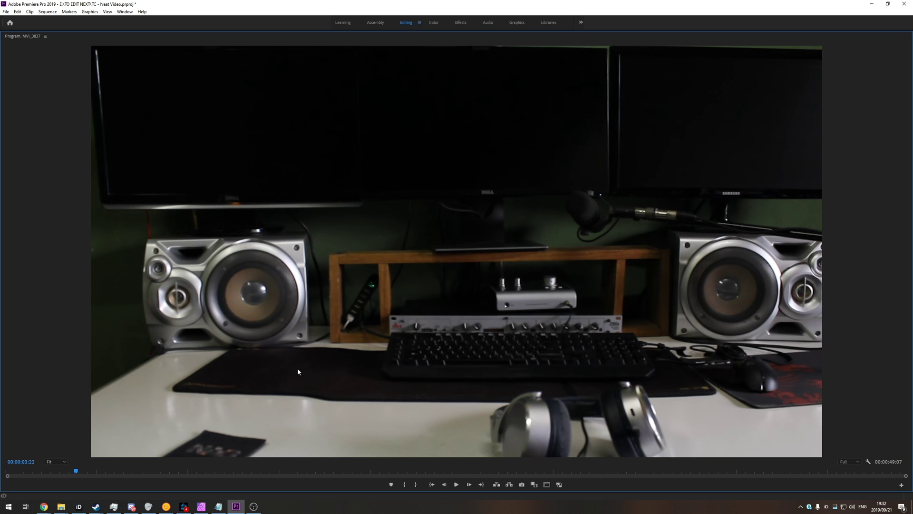
{"action": "left_click", "coordinate": [902, 485]}
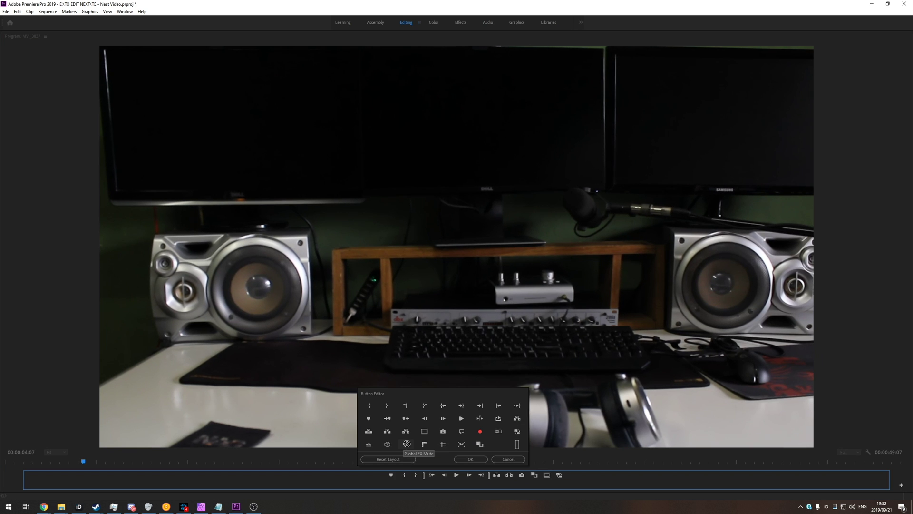
{"action": "left_click", "coordinate": [471, 459]}
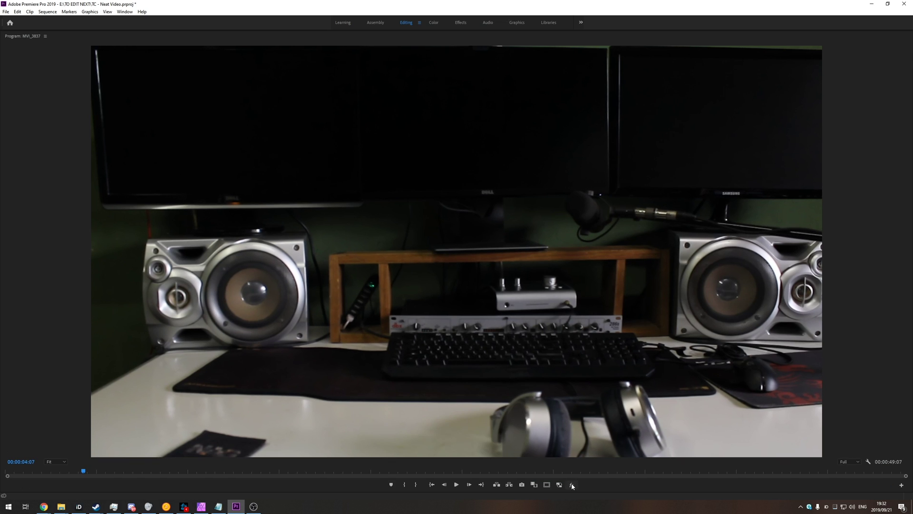
{"action": "left_click", "coordinate": [573, 485]}
- Inspect the preview at 400%, return zoom to Fit, and stop playback at 00:00:13:16
{"action": "left_click", "coordinate": [55, 461]}
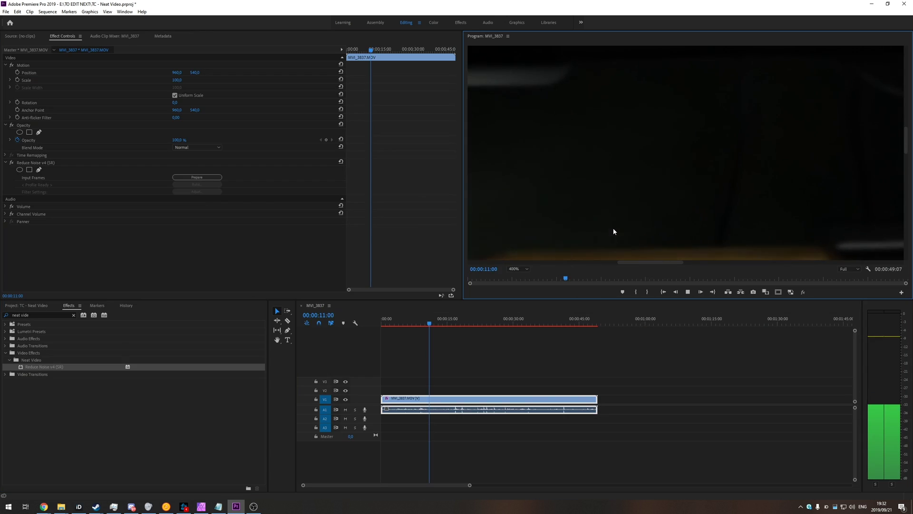
{"action": "left_click", "coordinate": [517, 269]}
{"action": "left_click", "coordinate": [514, 279]}
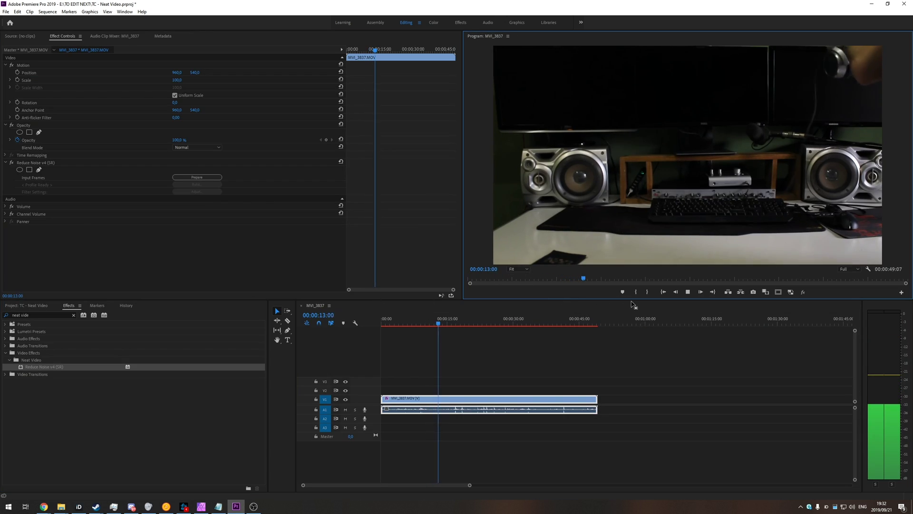
{"action": "key", "text": "space"}
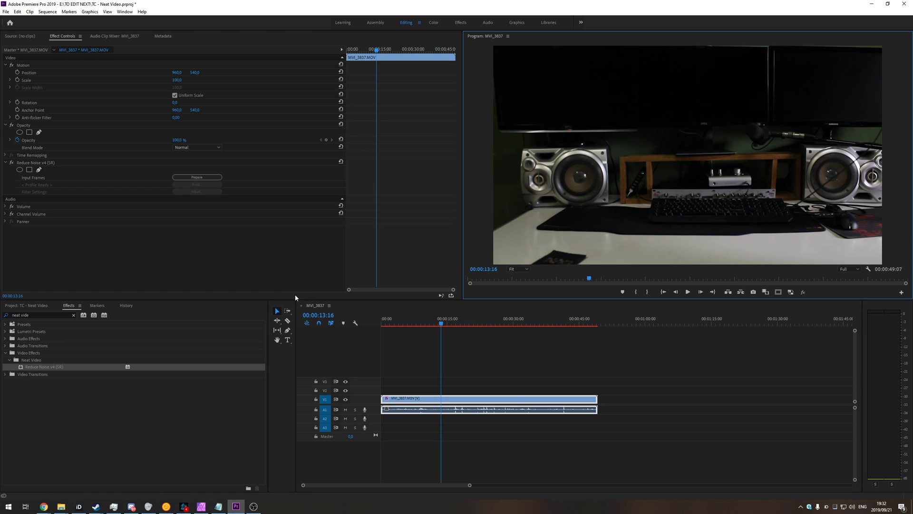
- Open the Neat Video window from Reduce Noise v4's settings and reposition it on screen
{"action": "left_click", "coordinate": [209, 177]}
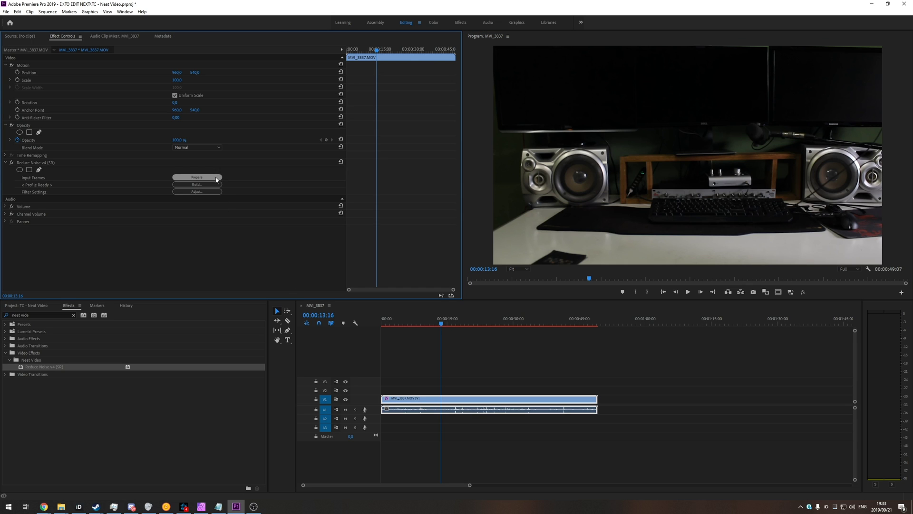
{"action": "left_click", "coordinate": [210, 192]}
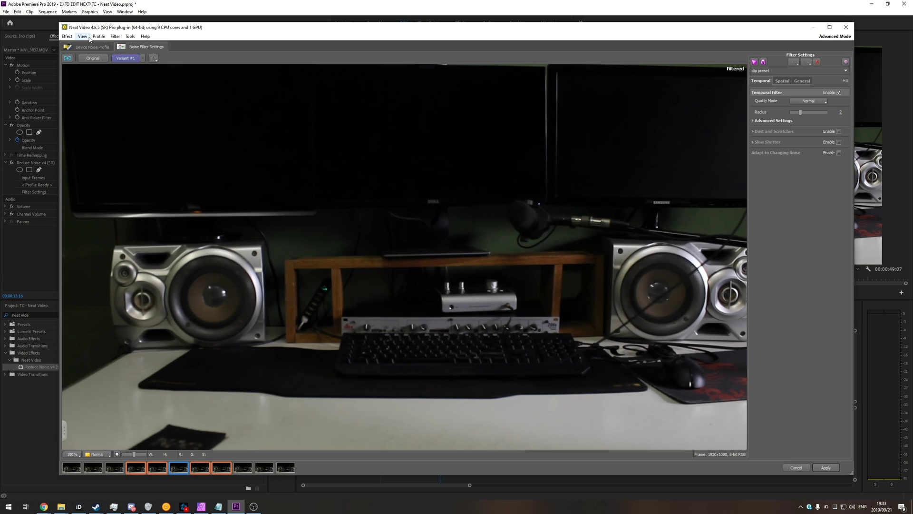
{"action": "left_click", "coordinate": [70, 37]}
{"action": "mouse_move", "coordinate": [98, 37]}
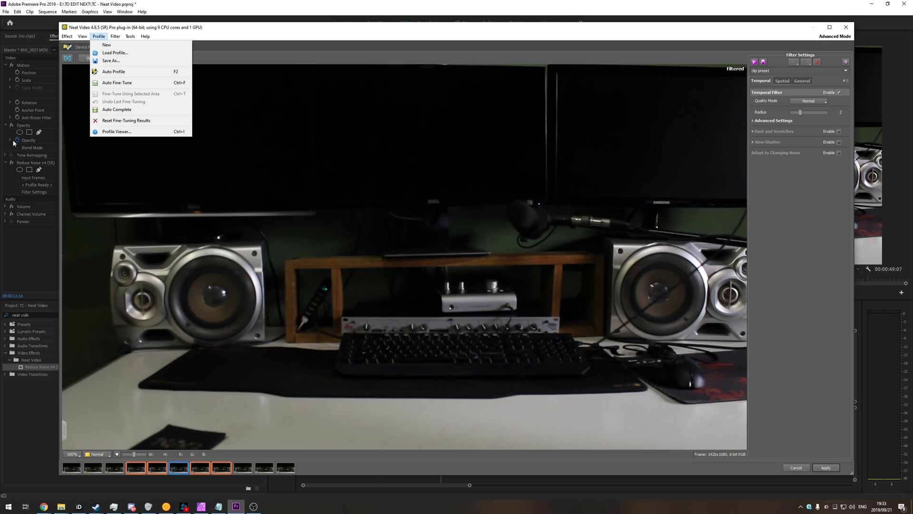
{"action": "left_click", "coordinate": [187, 28]}
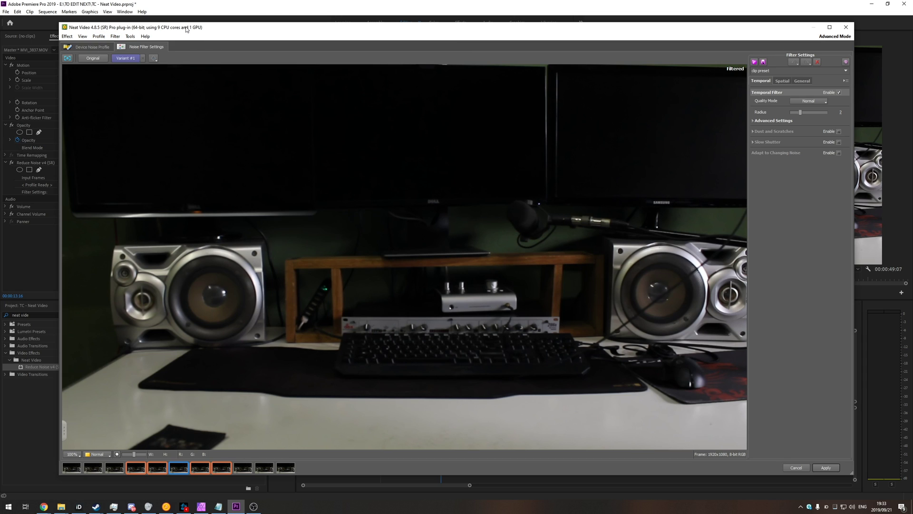
{"action": "left_click_drag", "start_coordinate": [210, 28], "coordinate": [309, 29]}
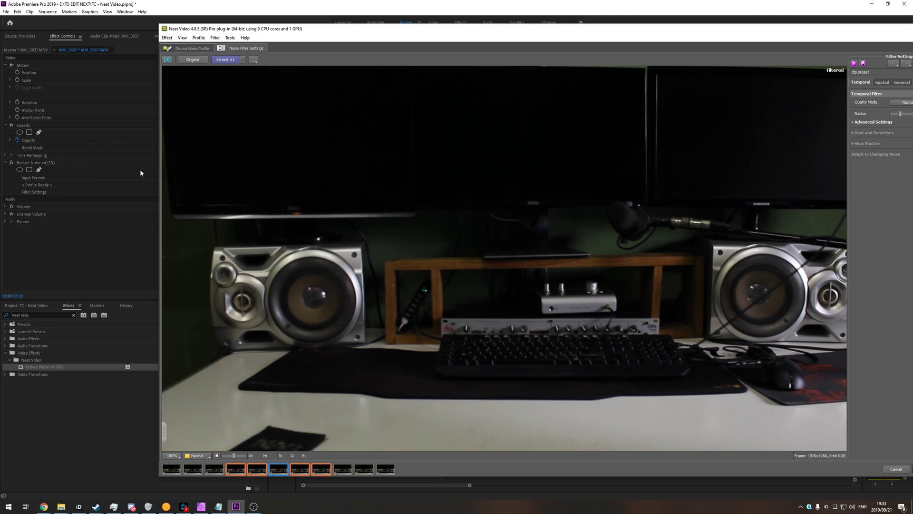
{"action": "left_click_drag", "start_coordinate": [281, 29], "coordinate": [196, 29]}
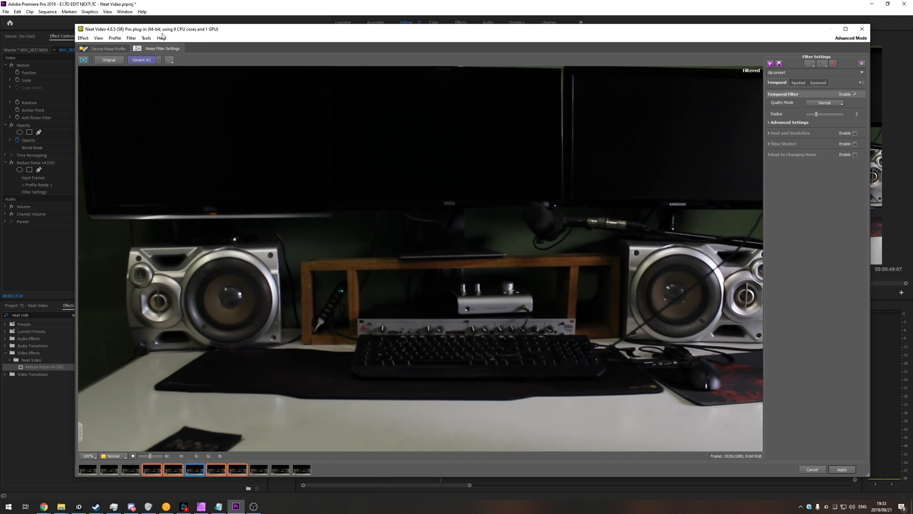
- Try Beginner Mode, switch back to Advanced Mode, and open Neat Video's Preferences from Tools
{"action": "left_click", "coordinate": [147, 39]}
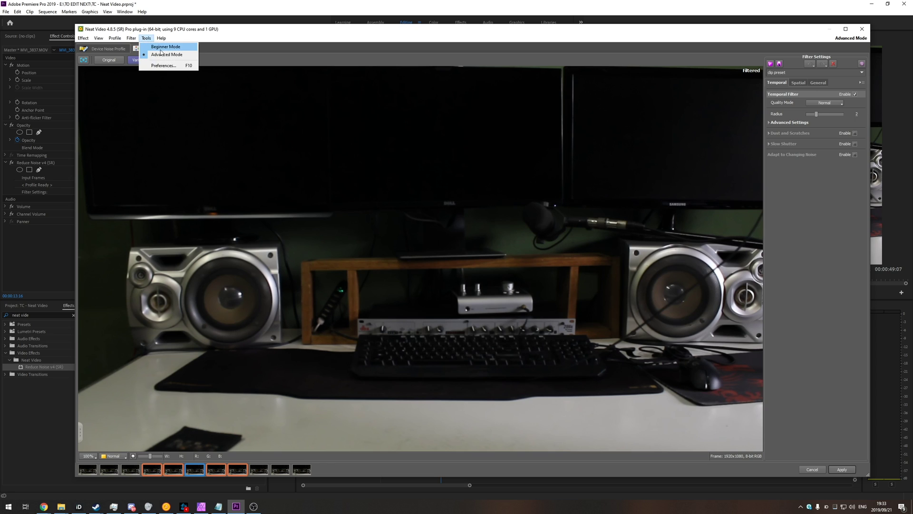
{"action": "left_click", "coordinate": [164, 47]}
{"action": "left_click", "coordinate": [146, 38]}
{"action": "key", "text": "Escape"}
{"action": "left_click", "coordinate": [162, 56]}
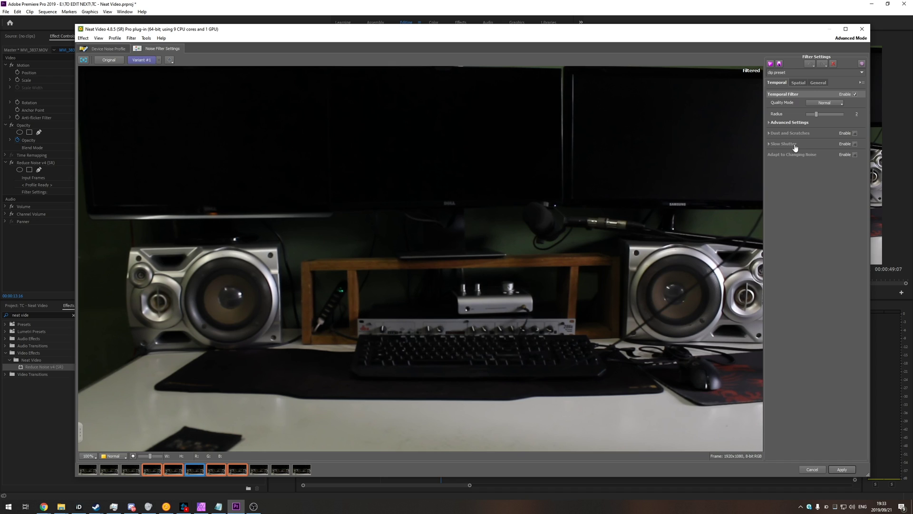
{"action": "left_click", "coordinate": [146, 39]}
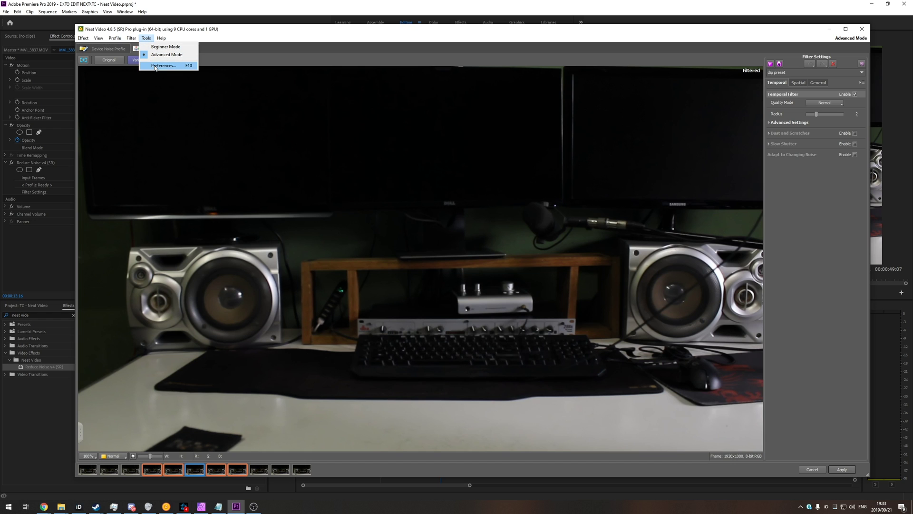
{"action": "left_click", "coordinate": [164, 65]}
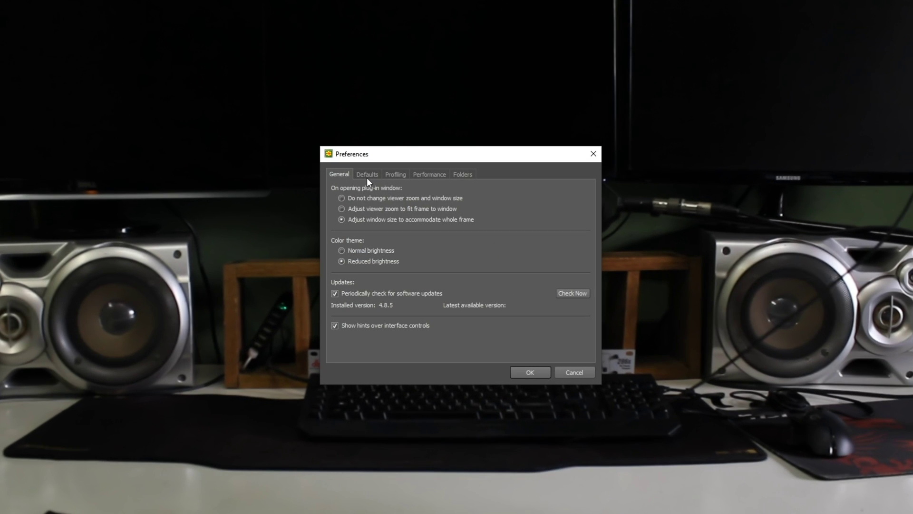
- Show the Performance page: CPU and GPU processing, 9 cores, GTX 1080 Ti enabled
{"action": "left_click", "coordinate": [431, 175]}
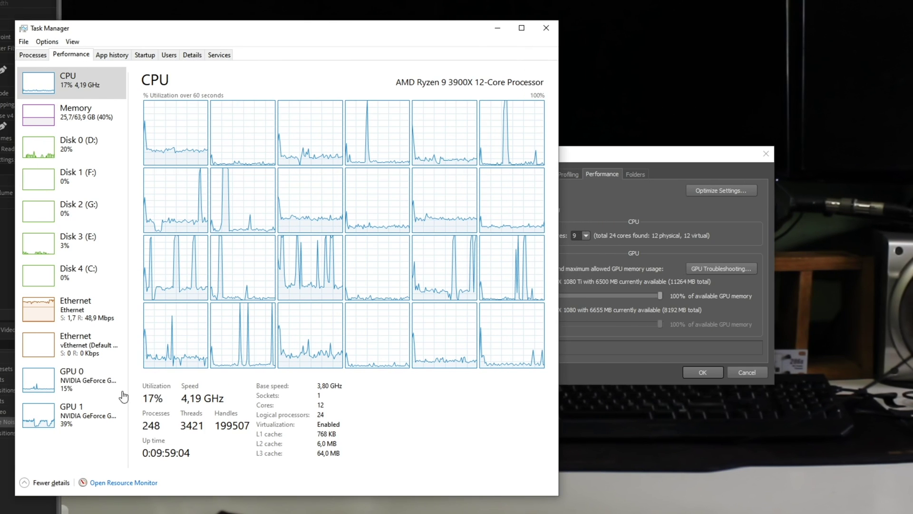
- Check CPU, GTX 1080 Ti and GTX 1080 load in Task Manager, then refocus Neat Video's Preferences
{"action": "left_click", "coordinate": [122, 392]}
{"action": "left_click", "coordinate": [121, 405]}
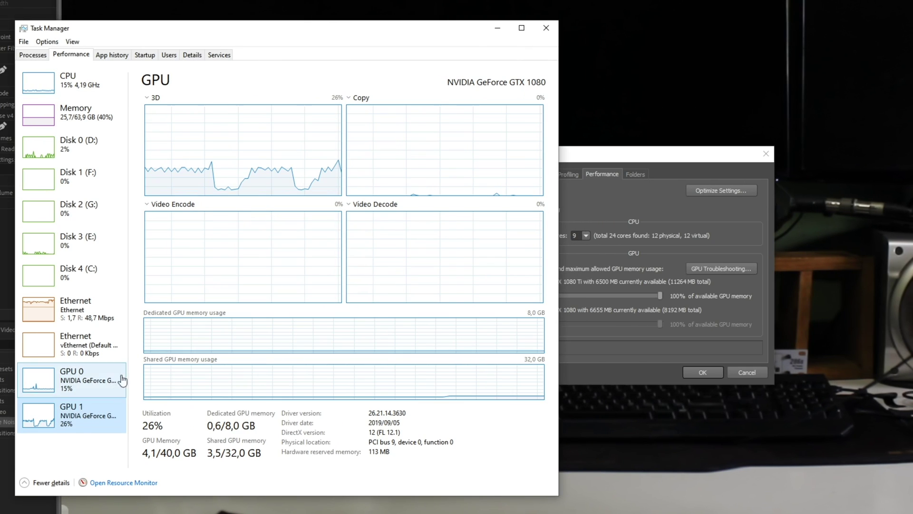
{"action": "left_click", "coordinate": [97, 91]}
{"action": "left_click_drag", "start_coordinate": [152, 33], "coordinate": [116, 37]}
{"action": "left_click", "coordinate": [49, 391]}
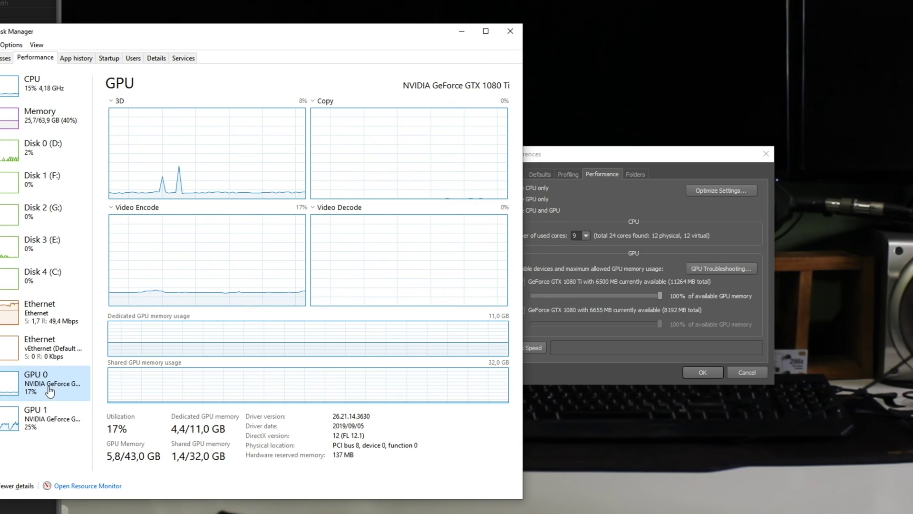
{"action": "left_click", "coordinate": [62, 415]}
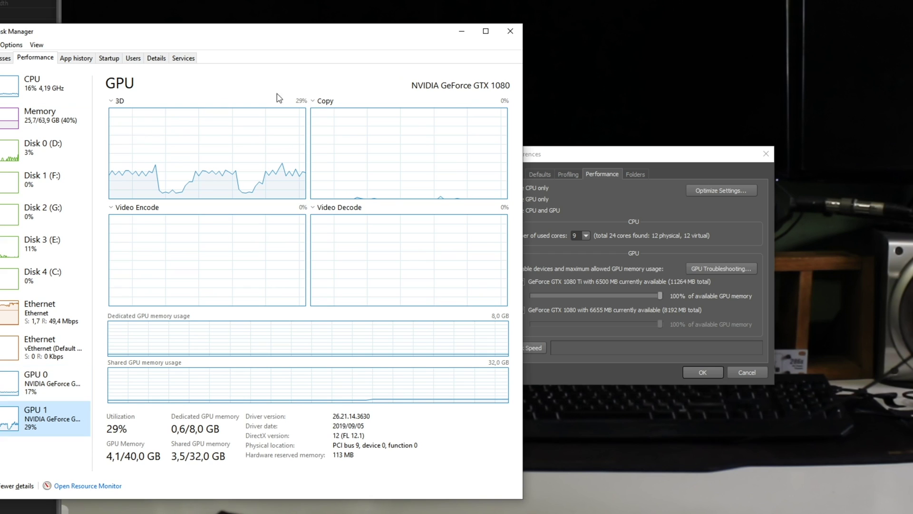
{"action": "left_click", "coordinate": [43, 86]}
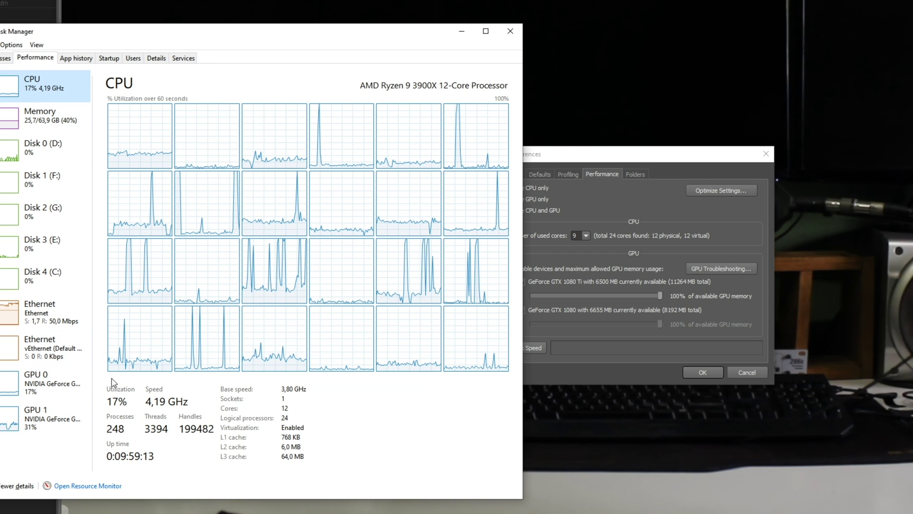
{"action": "left_click", "coordinate": [617, 158]}
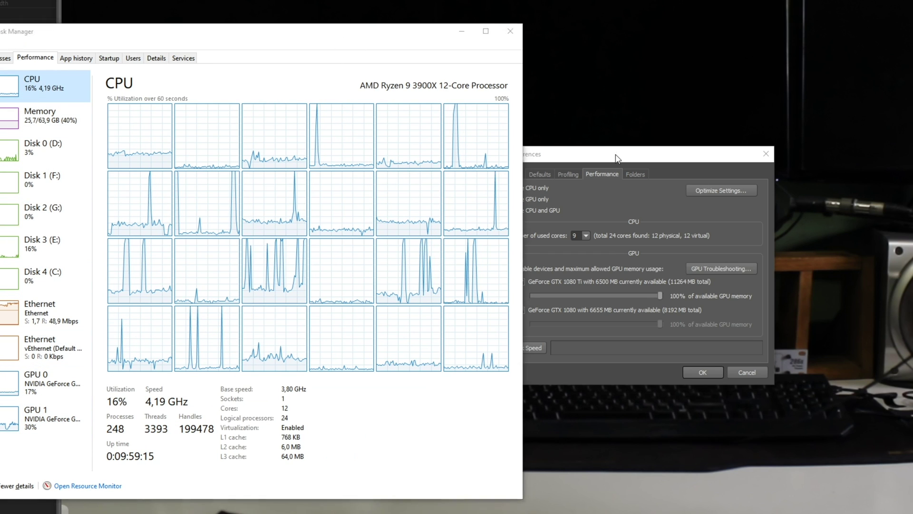
{"action": "left_click_drag", "start_coordinate": [617, 159], "coordinate": [621, 157]}
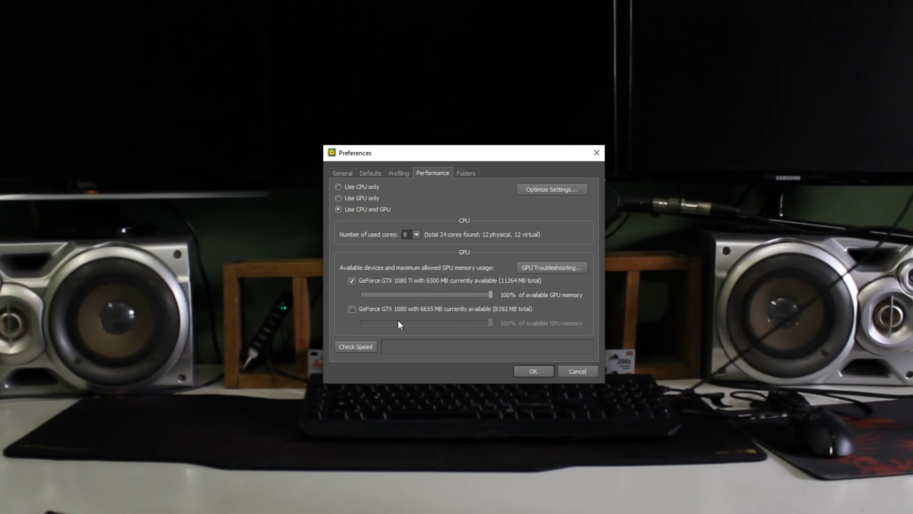
- Benchmark with the GTX 1080 Ti alone, then with the GTX 1080 added, then disable the GTX 1080
{"action": "left_click", "coordinate": [365, 347]}
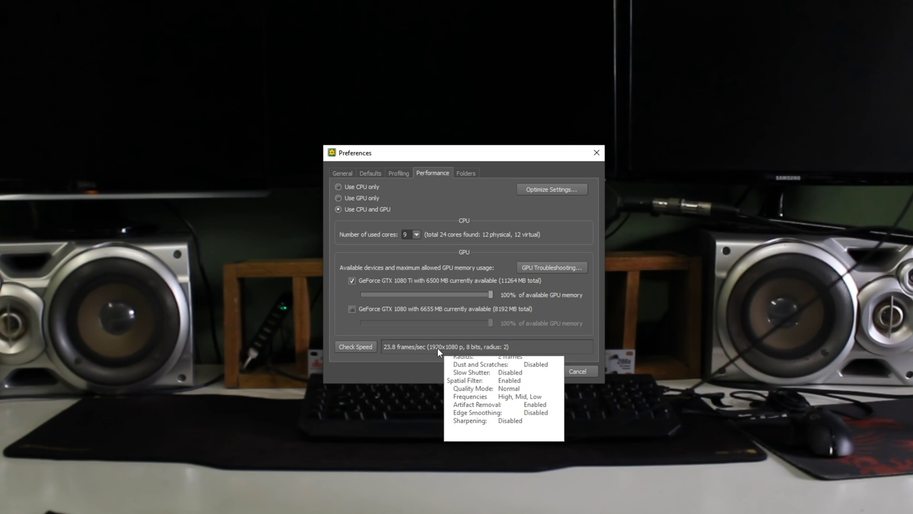
{"action": "mouse_move", "coordinate": [500, 346]}
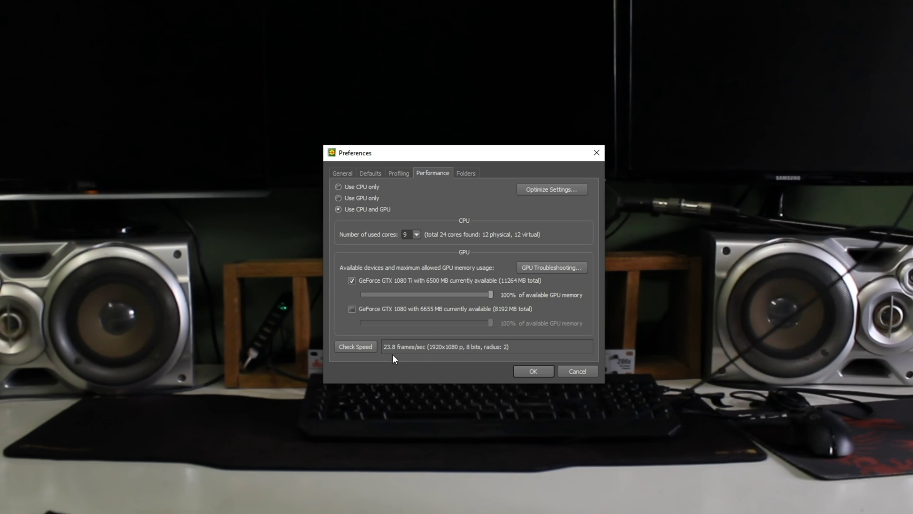
{"action": "left_click", "coordinate": [352, 309]}
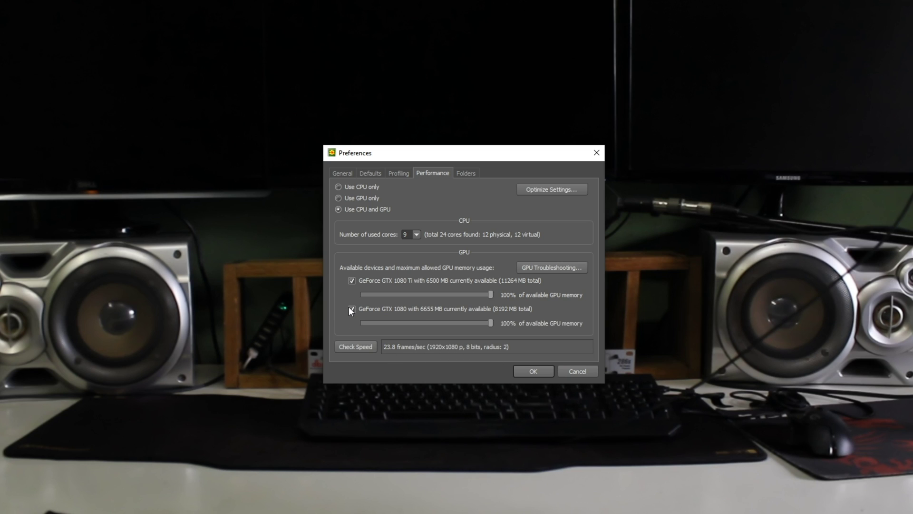
{"action": "left_click", "coordinate": [356, 347]}
{"action": "left_click", "coordinate": [352, 310]}
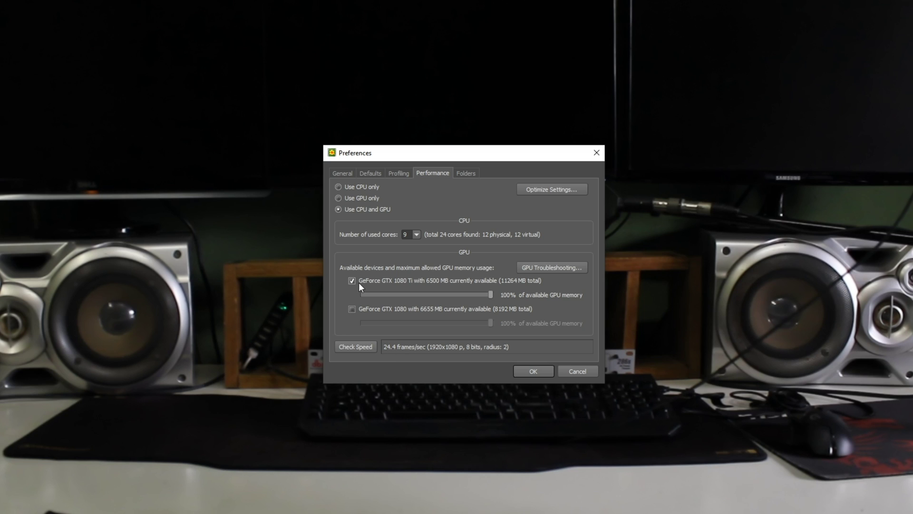